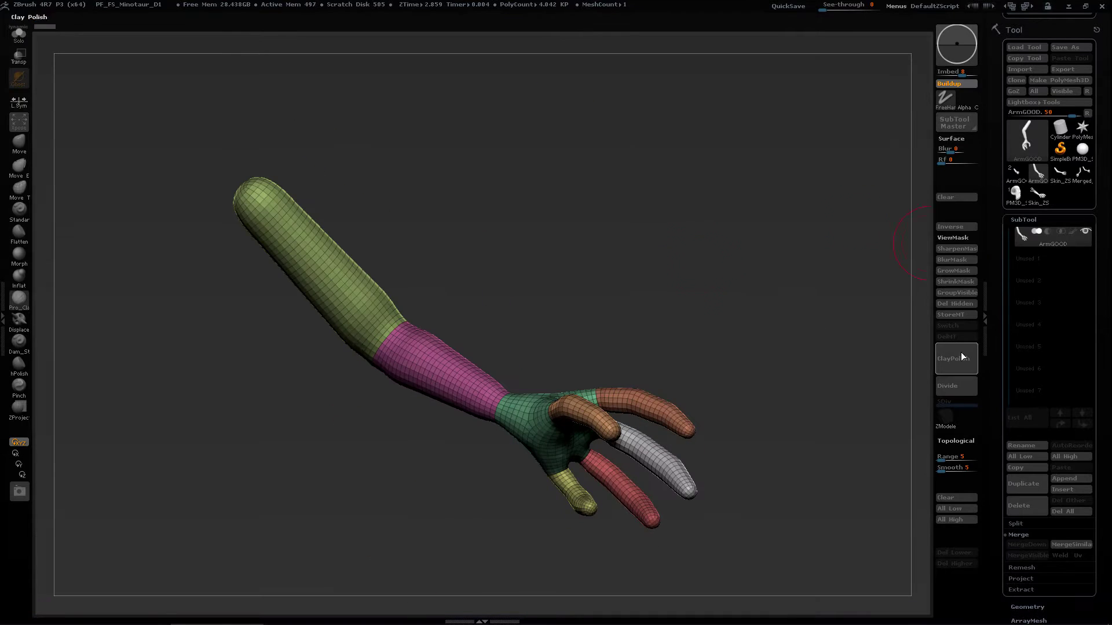
Append a ZSphere as Subtool 2 beside the polygrouped arm mesh
left_click(839, 465)
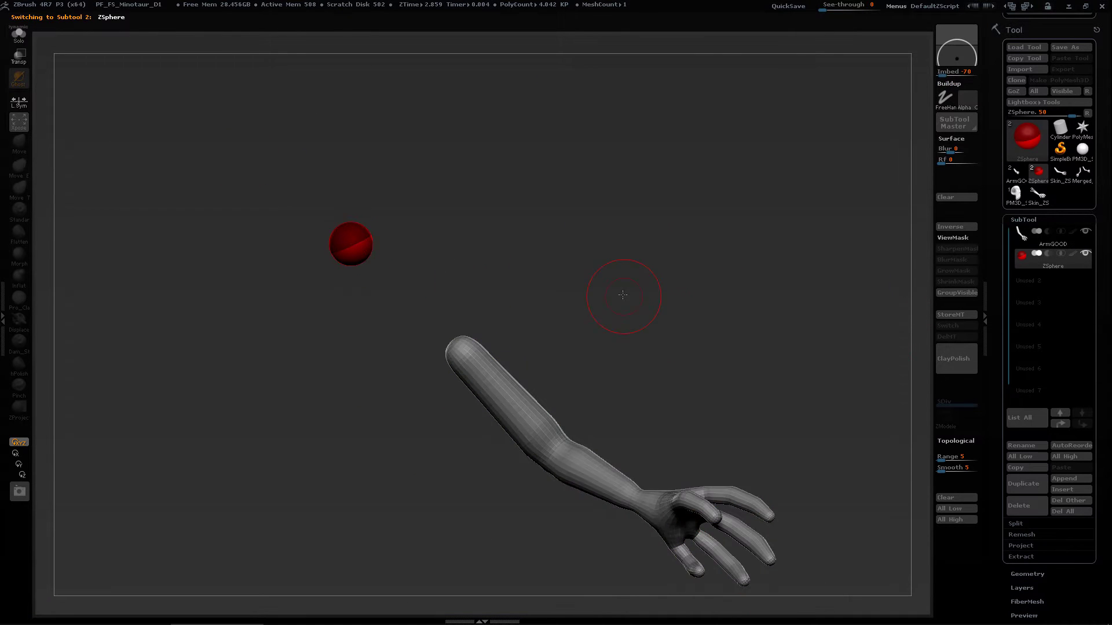
Draw a ZSphere chain through the upper arm and forearm, bending it at the elbow
mouse_move(623, 295)
left_mouse_down()
mouse_move(739, 331)
mouse_move(649, 332)
left_mouse_up()
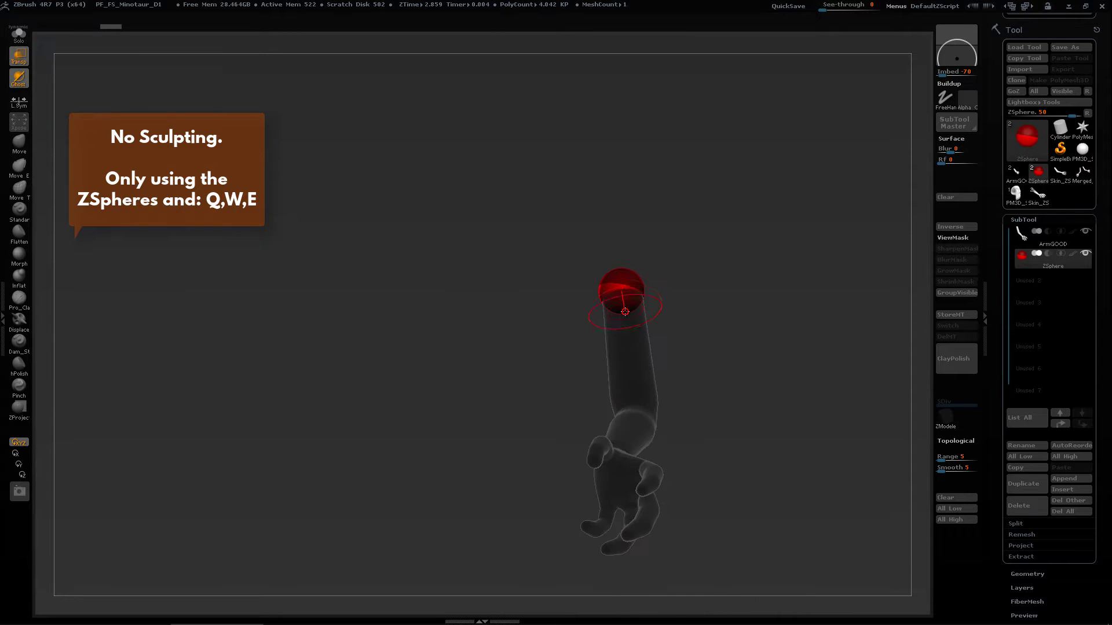
left_click_drag(625, 332, 652, 300)
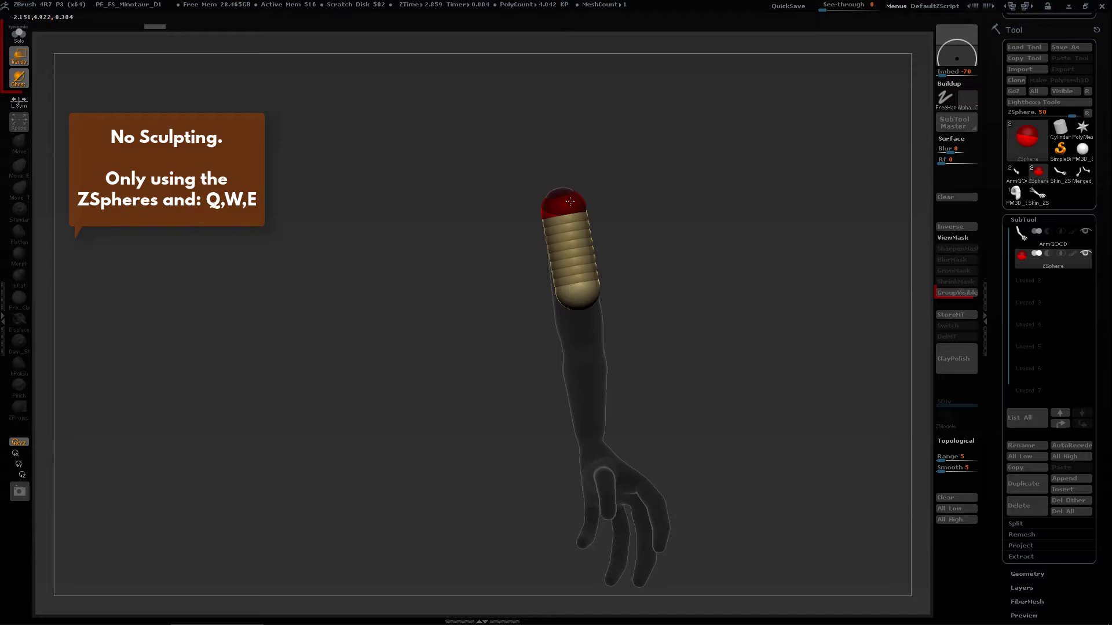
mouse_move(675, 439)
left_mouse_down()
mouse_move(550, 467)
mouse_move(681, 366)
left_mouse_up()
left_click_drag(702, 479, 657, 422)
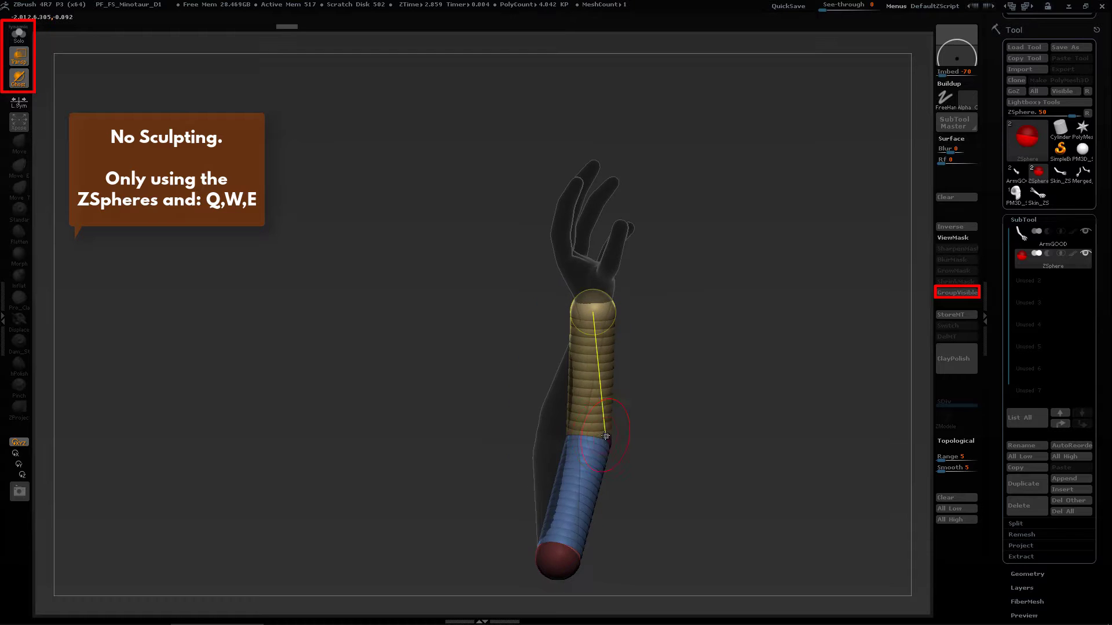
left_click_drag(653, 441, 619, 454)
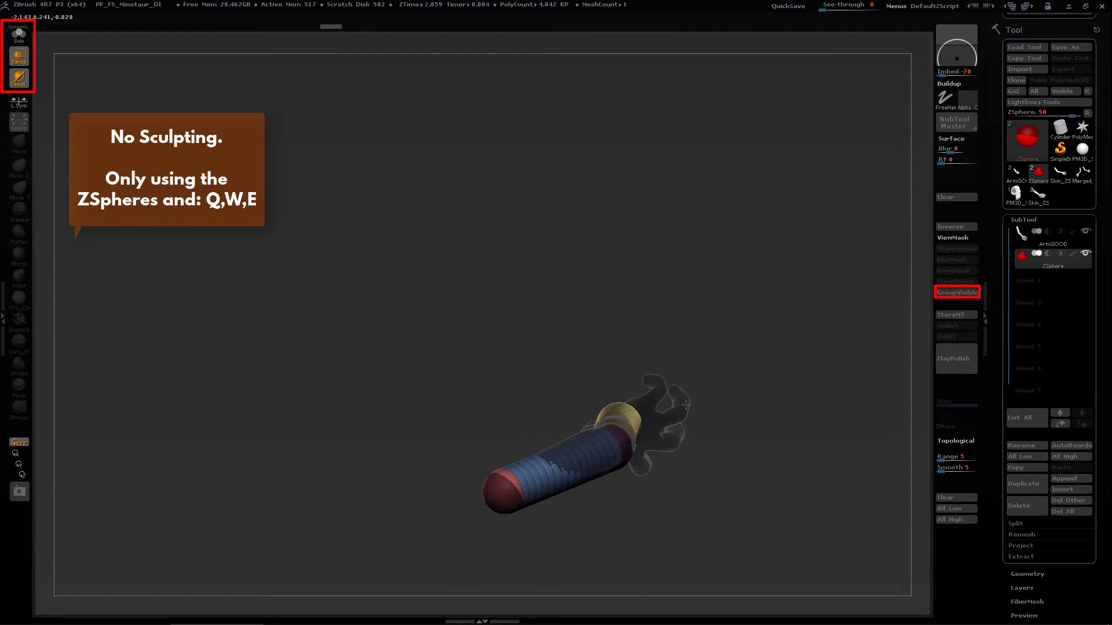
left_click_drag(686, 405, 669, 401)
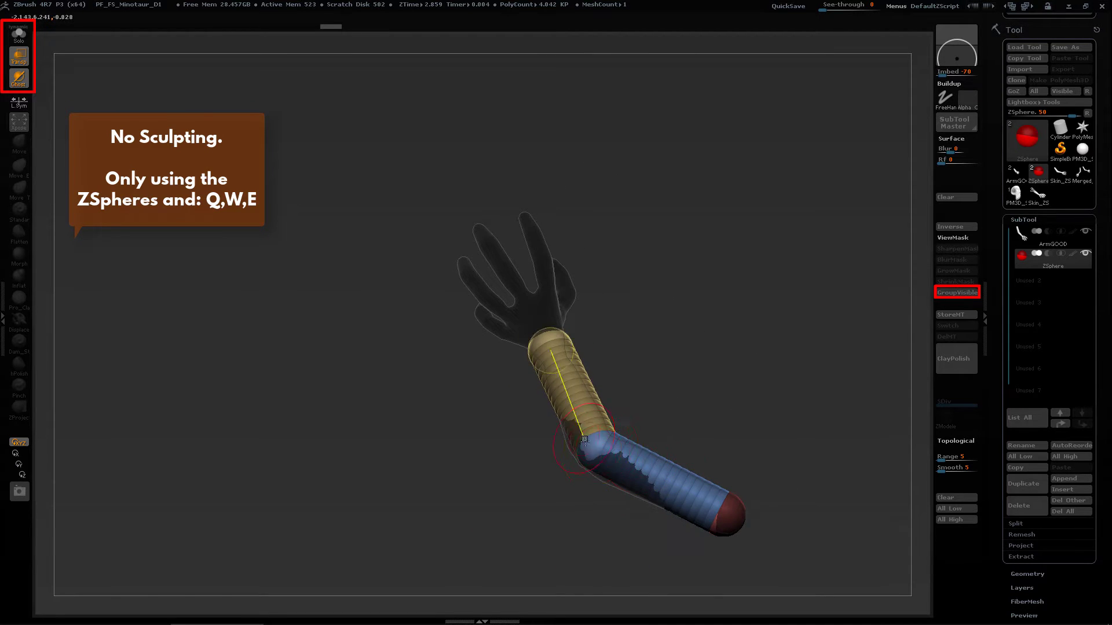
left_click_drag(588, 458, 560, 431)
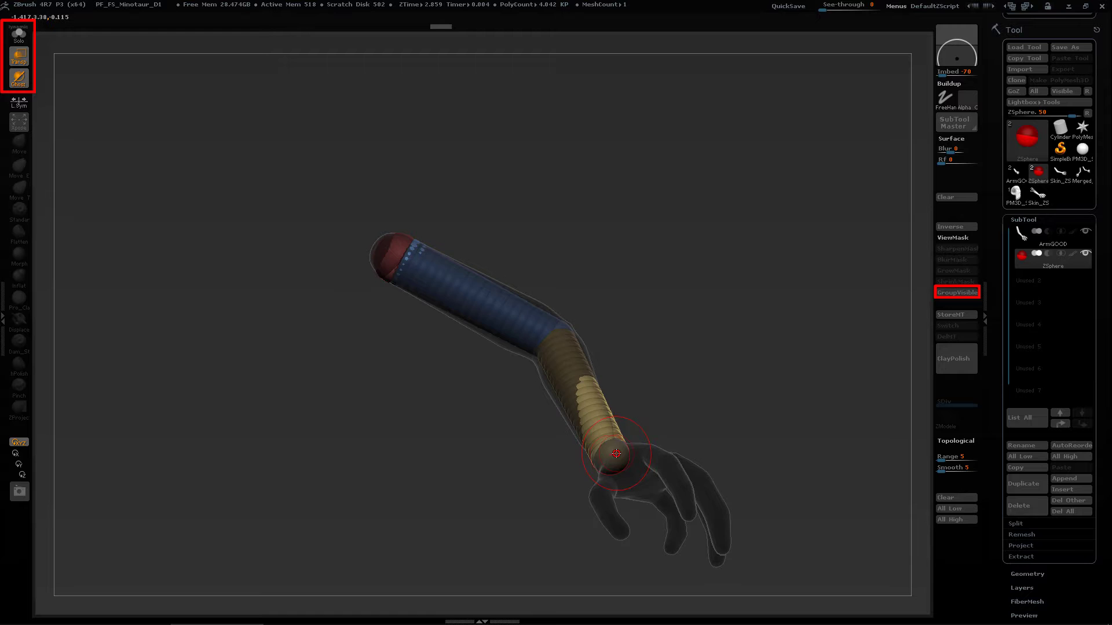
mouse_move(624, 458)
left_mouse_down()
mouse_move(788, 451)
mouse_move(562, 507)
left_mouse_up()
mouse_move(760, 529)
left_mouse_down()
mouse_move(495, 439)
mouse_move(513, 391)
mouse_move(495, 364)
mouse_move(536, 321)
mouse_move(504, 347)
mouse_move(547, 368)
mouse_move(706, 387)
mouse_move(577, 326)
left_mouse_up()
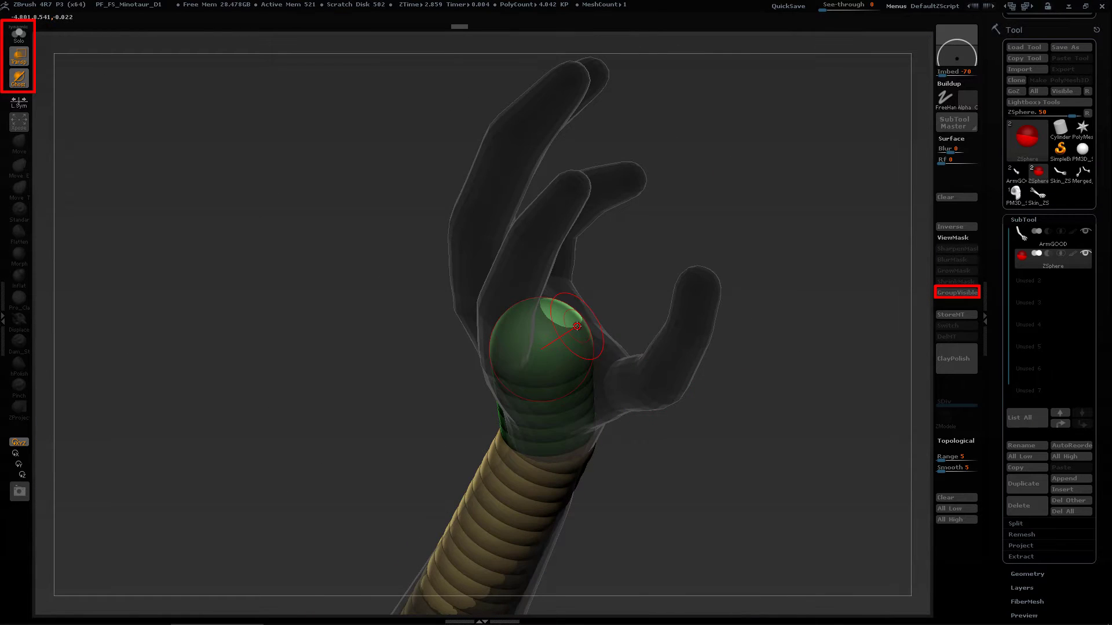
Switch back to raw ZSpheres and pull the blue fingertip ZSphere toward its knuckle
mouse_move(667, 447)
left_mouse_down()
mouse_move(686, 435)
mouse_move(751, 459)
mouse_move(582, 313)
mouse_move(531, 461)
mouse_move(557, 374)
mouse_move(542, 397)
mouse_move(499, 376)
left_mouse_up()
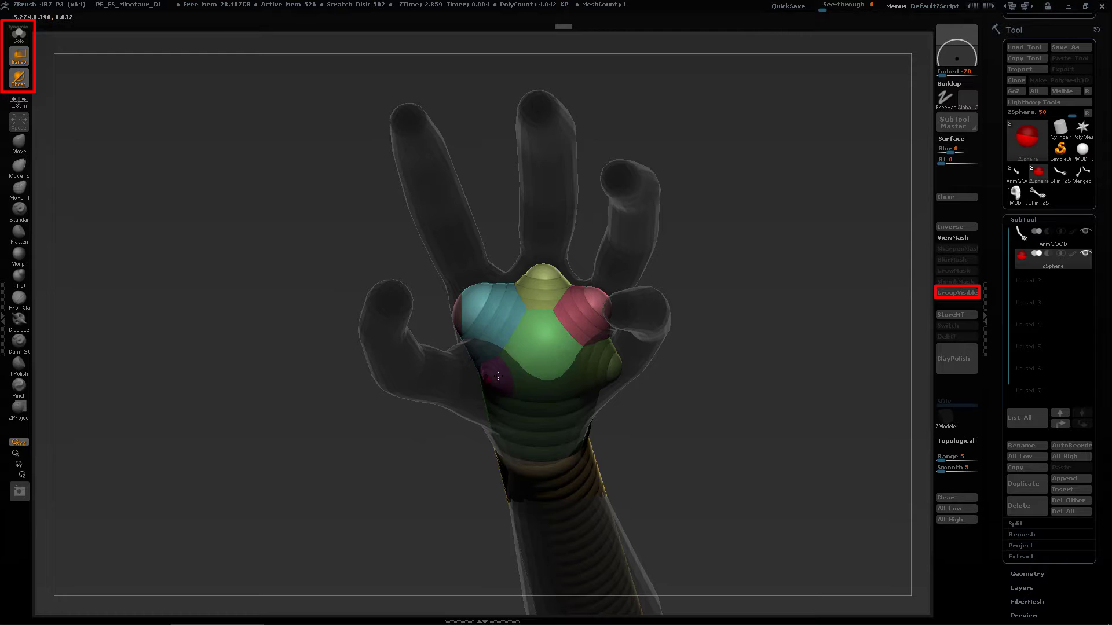
mouse_move(558, 282)
left_mouse_down()
mouse_move(721, 383)
mouse_move(740, 300)
mouse_move(715, 264)
left_mouse_up()
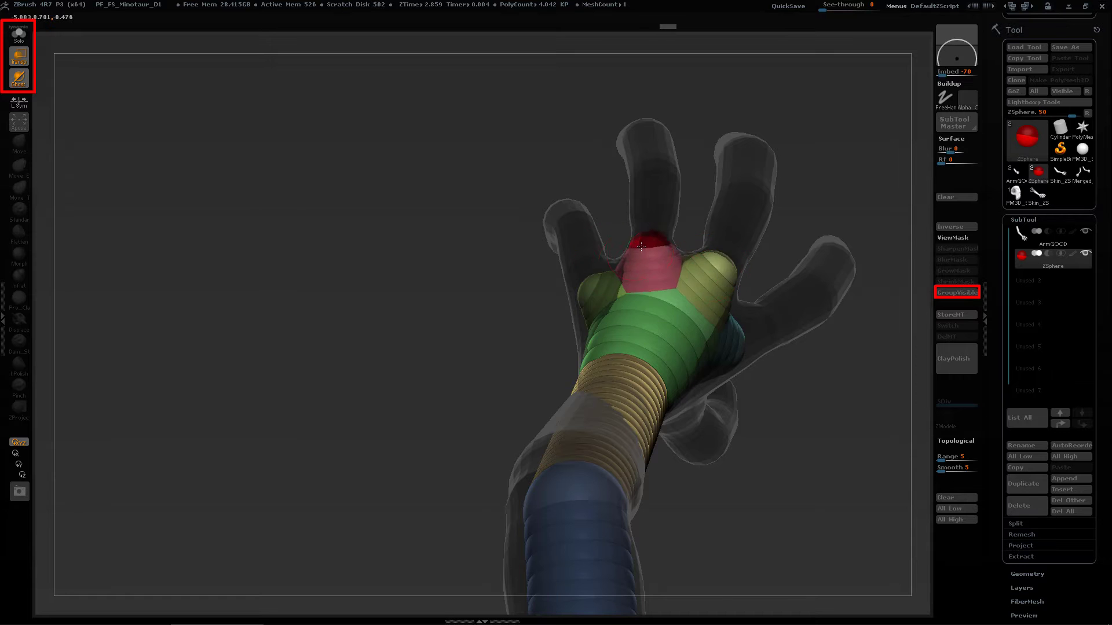
mouse_move(640, 245)
left_mouse_down()
mouse_move(651, 202)
mouse_move(559, 169)
left_mouse_up()
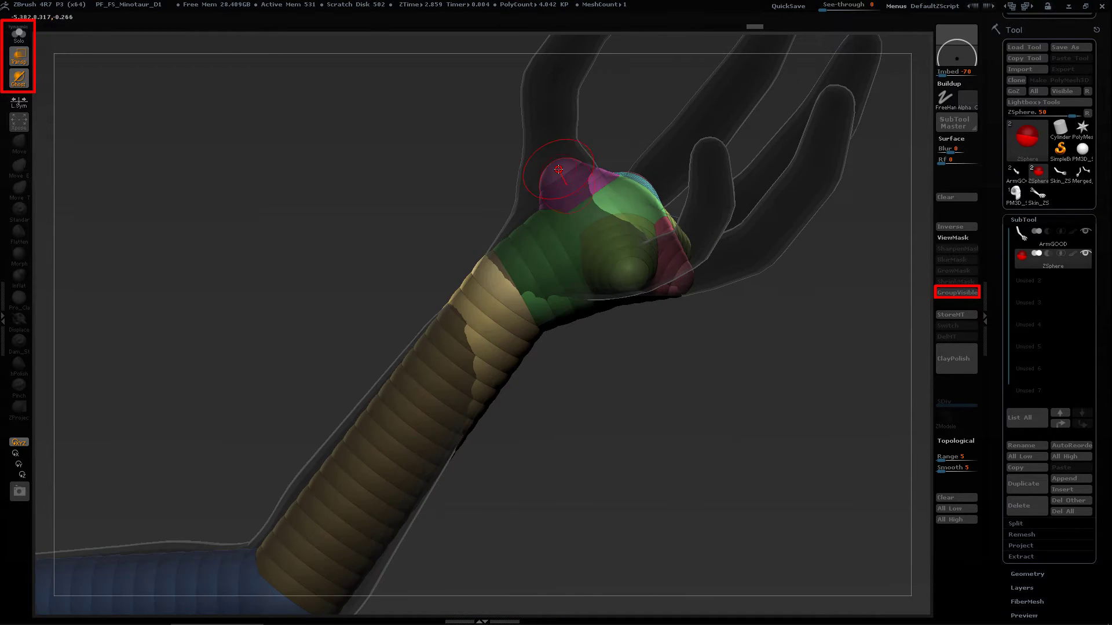
left_click_drag(439, 226, 652, 147)
left_click_drag(677, 193, 627, 410)
mouse_move(580, 349)
left_mouse_down()
mouse_move(554, 315)
mouse_move(687, 501)
mouse_move(552, 395)
mouse_move(578, 468)
mouse_move(581, 415)
mouse_move(551, 267)
mouse_move(531, 249)
mouse_move(519, 323)
mouse_move(356, 472)
mouse_move(538, 487)
left_mouse_up()
key("a")
left_click_drag(518, 214, 538, 465)
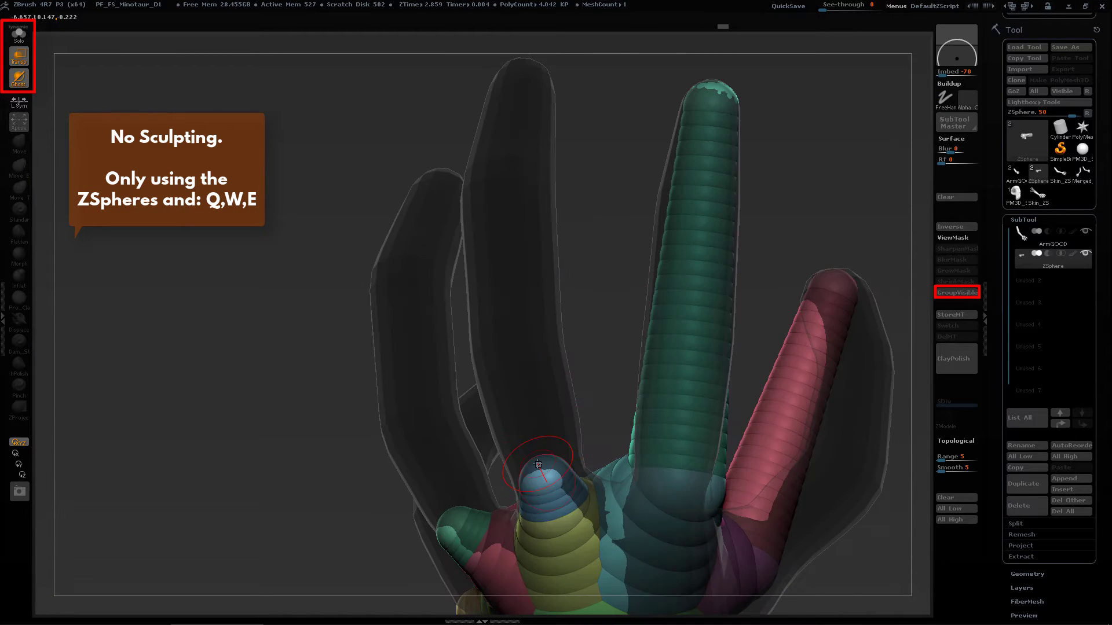
mouse_move(295, 352)
left_mouse_down()
mouse_move(356, 385)
mouse_move(359, 455)
mouse_move(418, 169)
mouse_move(521, 155)
mouse_move(536, 171)
mouse_move(341, 195)
mouse_move(468, 261)
mouse_move(281, 347)
mouse_move(426, 249)
mouse_move(385, 268)
mouse_move(382, 233)
mouse_move(546, 304)
mouse_move(670, 427)
mouse_move(600, 444)
mouse_move(625, 495)
left_mouse_up()
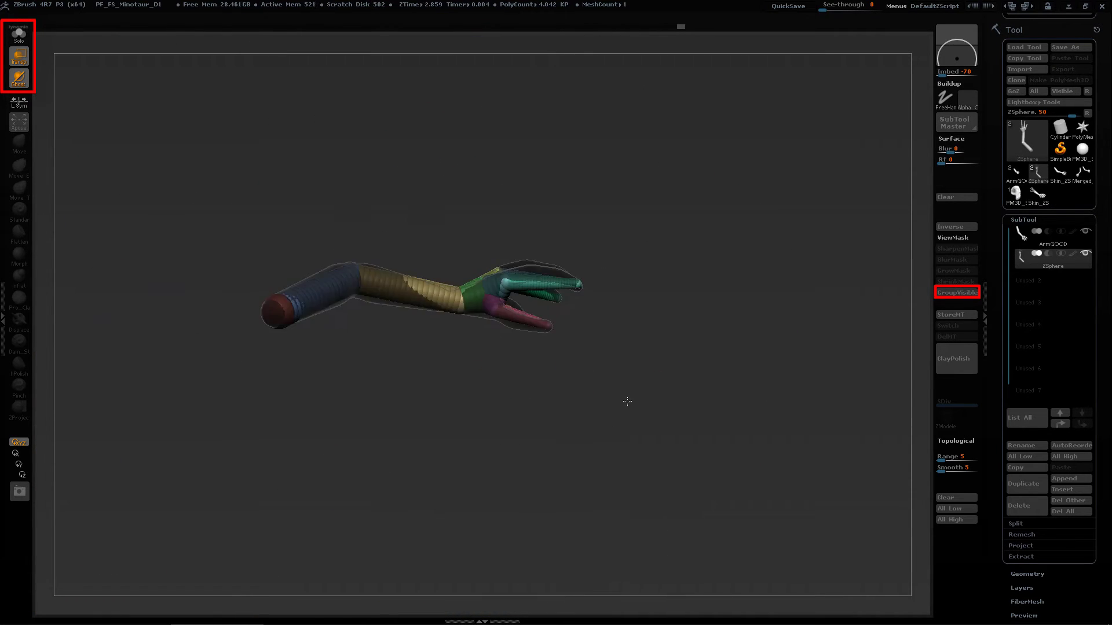
Add a knuckle ZSphere along a finger chain, checking the hand from several angles
left_click_drag(628, 402, 406, 239, "alt")
left_click_drag(456, 417, 595, 480)
left_click_drag(473, 321, 485, 370)
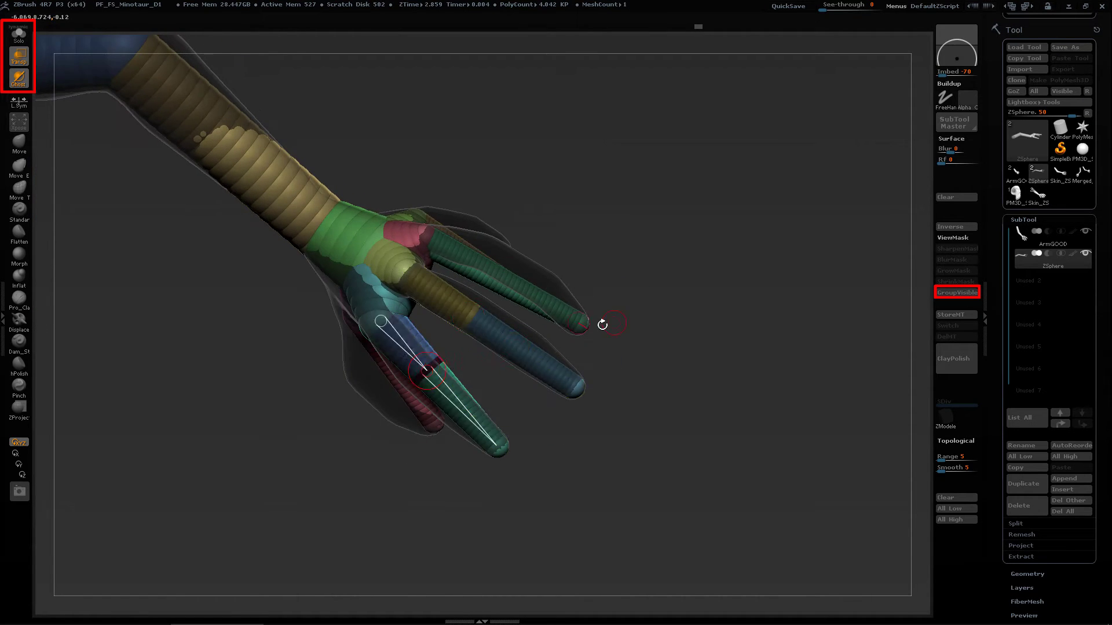
mouse_move(602, 323)
left_mouse_down()
mouse_move(589, 254)
mouse_move(410, 331)
left_mouse_up()
mouse_move(651, 311)
left_mouse_down()
mouse_move(533, 276)
mouse_move(581, 319)
mouse_move(472, 351)
mouse_move(527, 307)
mouse_move(646, 357)
mouse_move(581, 357)
mouse_move(339, 470)
left_mouse_up()
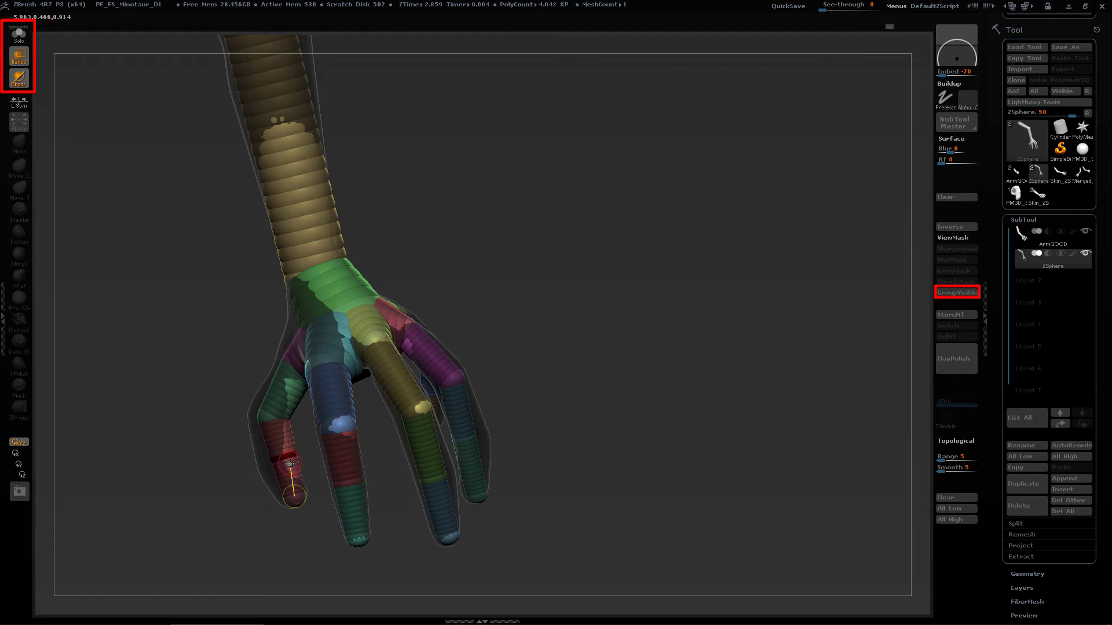
mouse_move(371, 478)
left_mouse_down()
mouse_move(435, 500)
mouse_move(574, 498)
left_mouse_up()
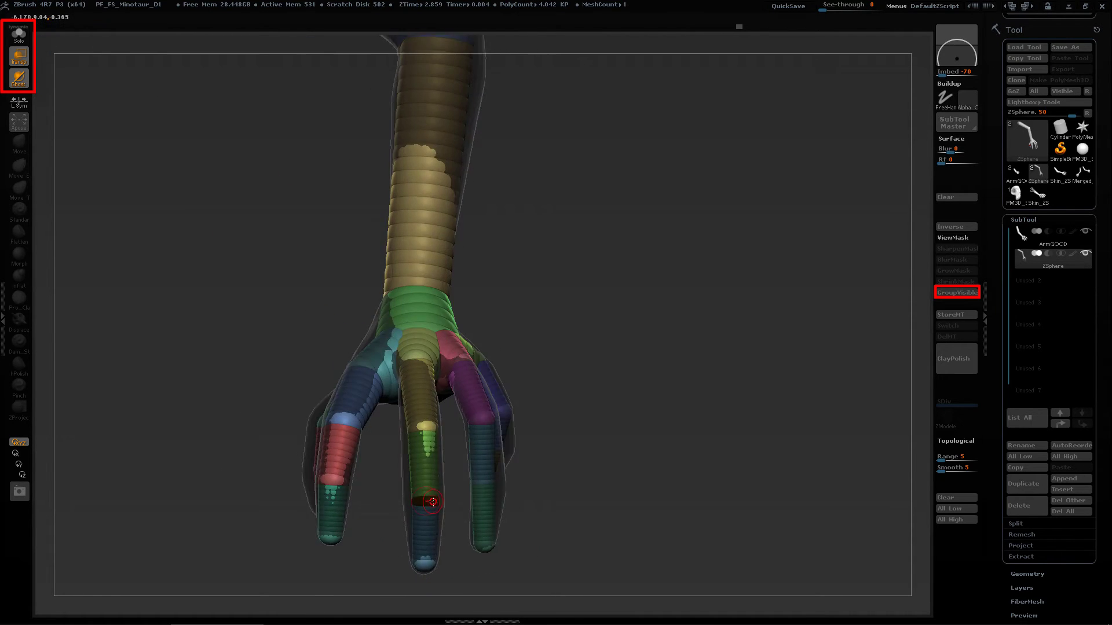
mouse_move(438, 481)
left_mouse_down()
mouse_move(513, 521)
mouse_move(391, 456)
left_mouse_up()
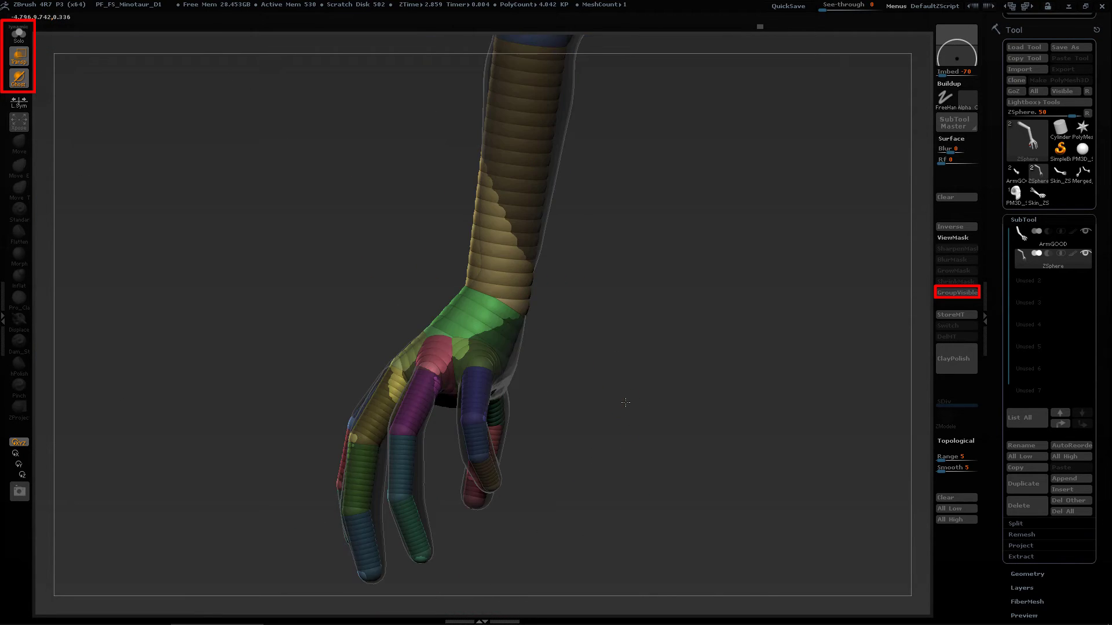
left_click(1085, 230)
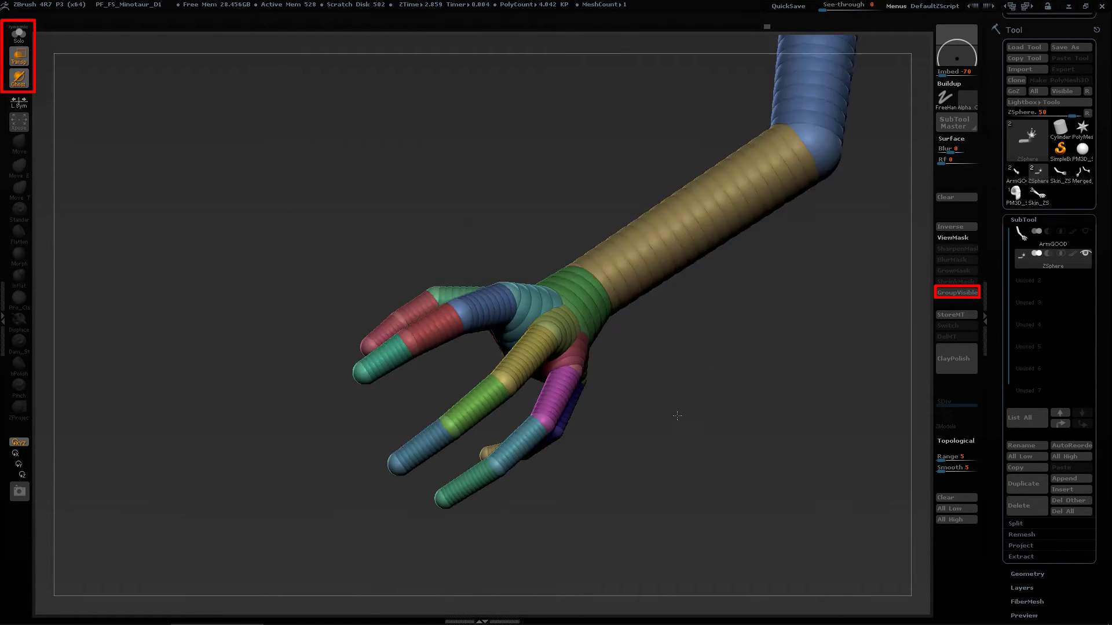
mouse_move(782, 366)
left_mouse_down()
mouse_move(709, 382)
mouse_move(782, 330)
left_mouse_up()
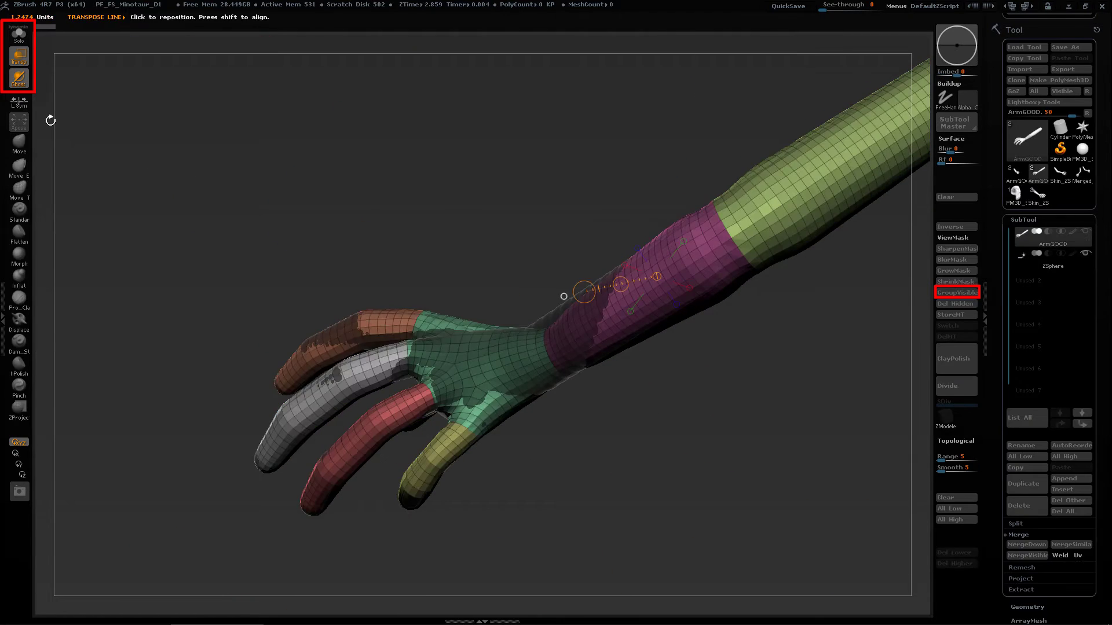
left_click(1052, 234)
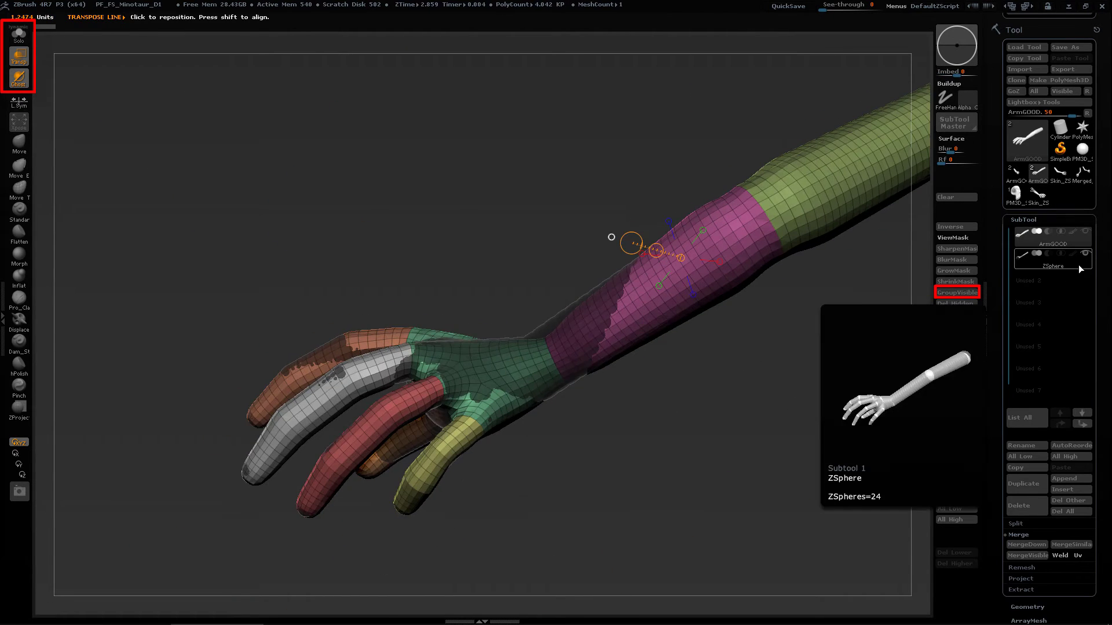
left_click(1079, 262)
left_click_drag(616, 467, 546, 430)
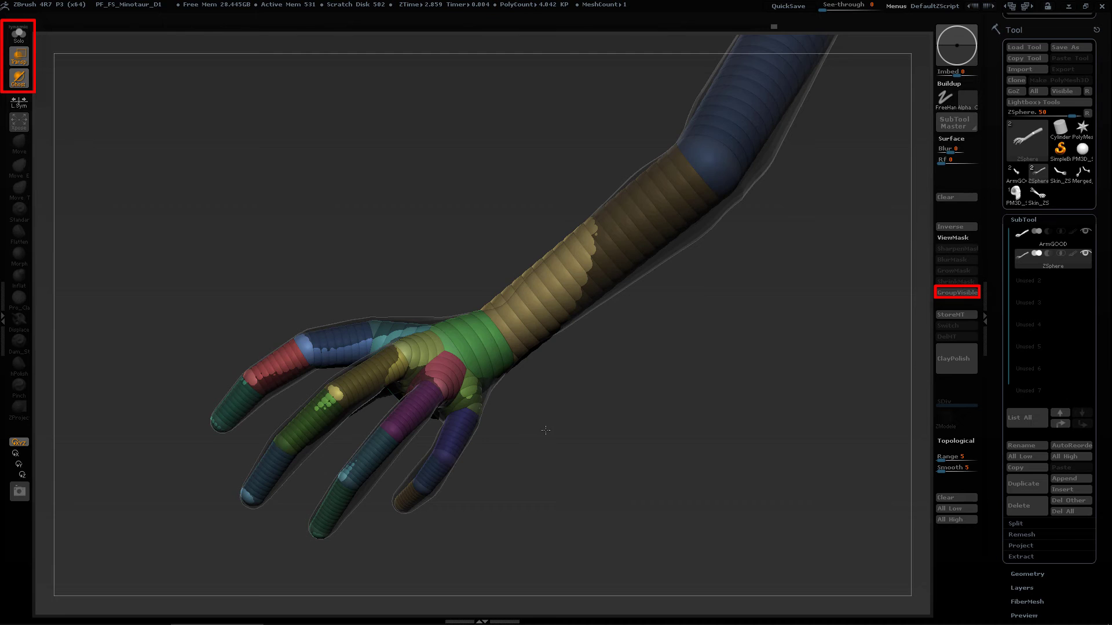
mouse_move(348, 483)
left_mouse_down()
mouse_move(295, 416)
mouse_move(418, 342)
left_mouse_up()
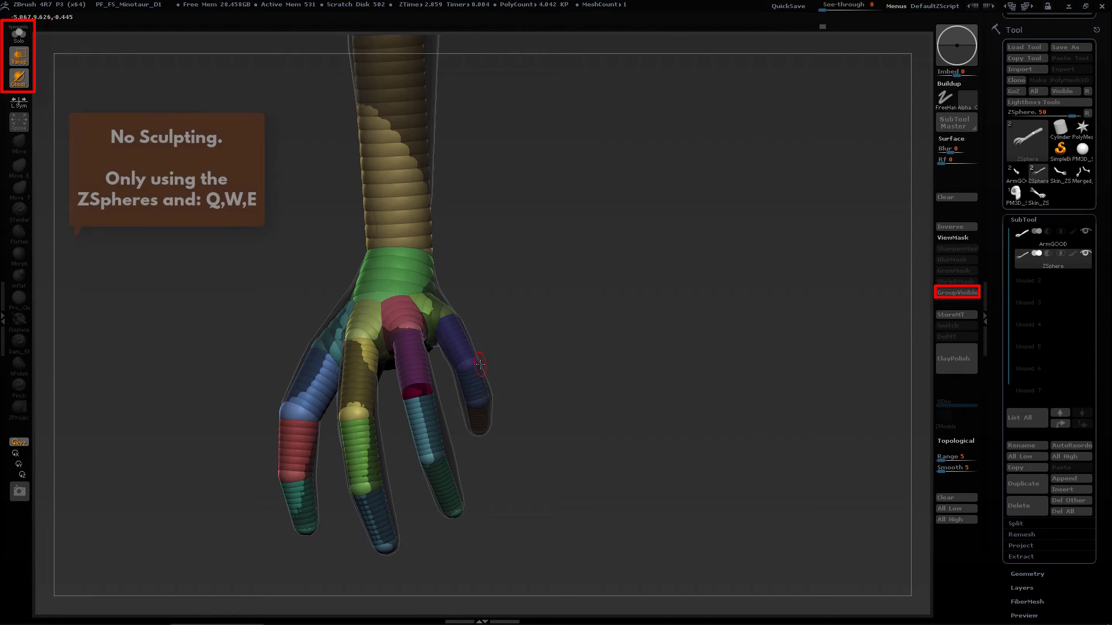
mouse_move(584, 493)
left_mouse_down()
mouse_move(341, 366)
mouse_move(415, 441)
left_mouse_up()
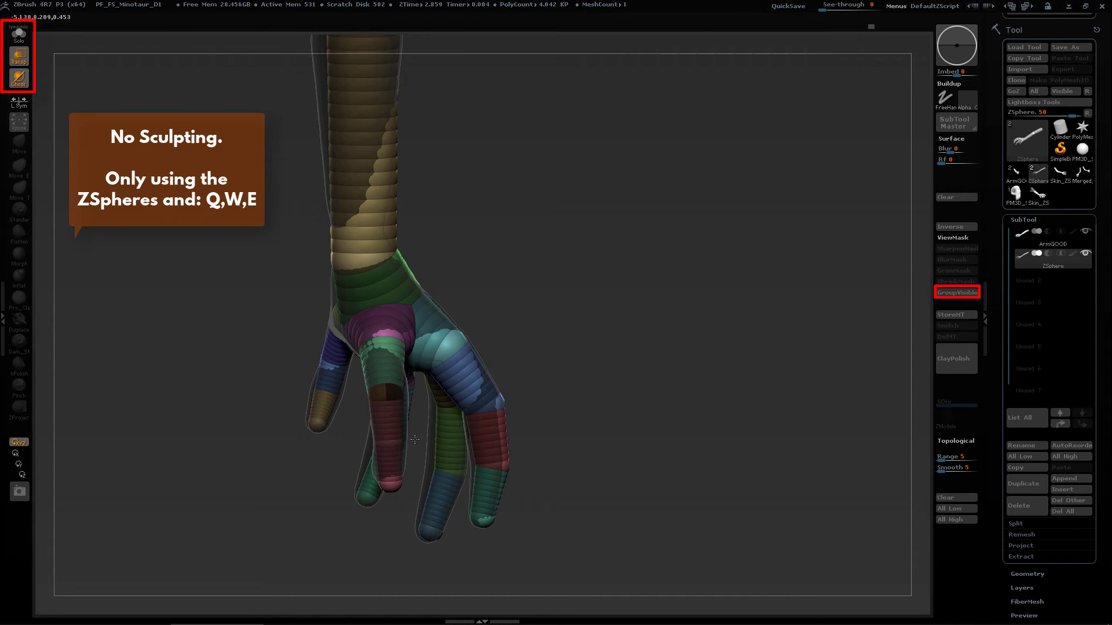
left_click_drag(508, 545, 598, 470)
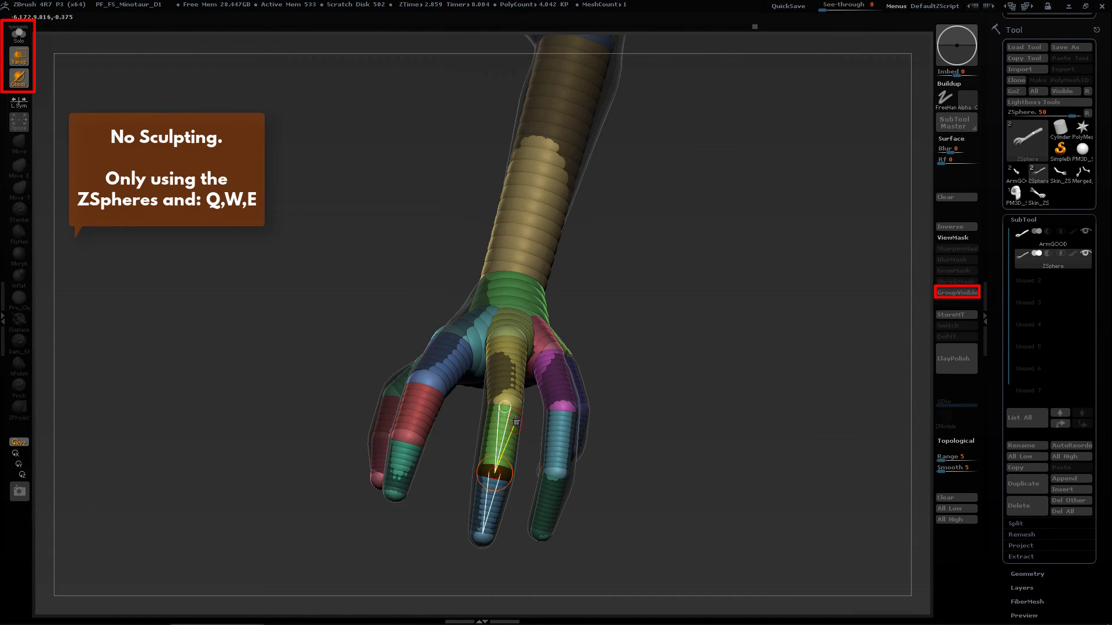
mouse_move(516, 423)
left_mouse_down()
mouse_move(702, 443)
mouse_move(925, 439)
left_mouse_up()
key("a")
scroll(978, 422, "down", 5)
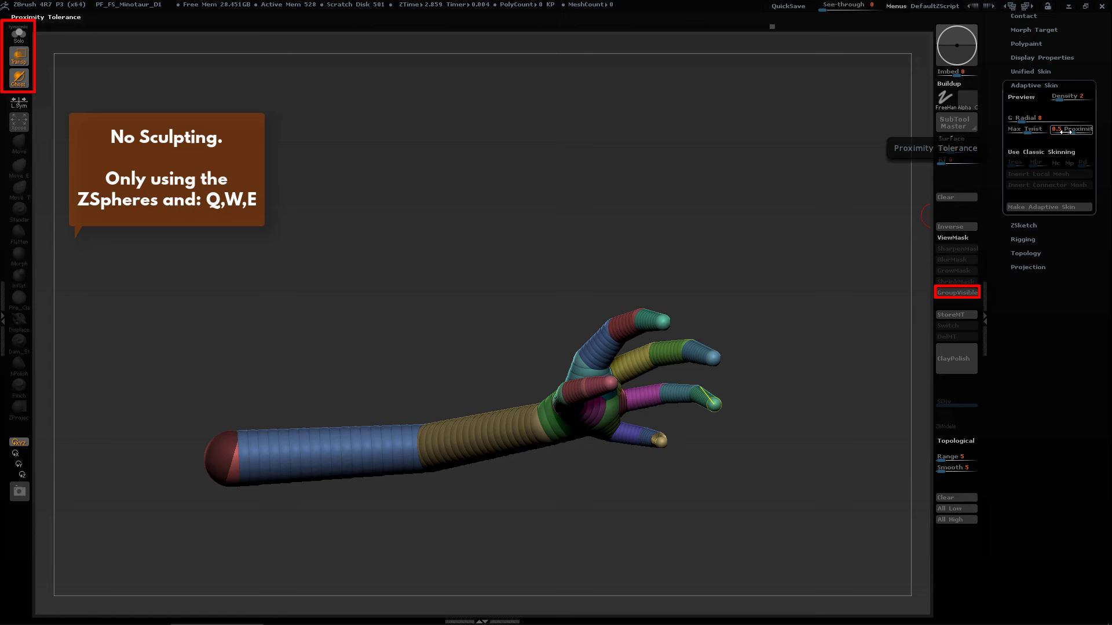
mouse_move(1070, 130)
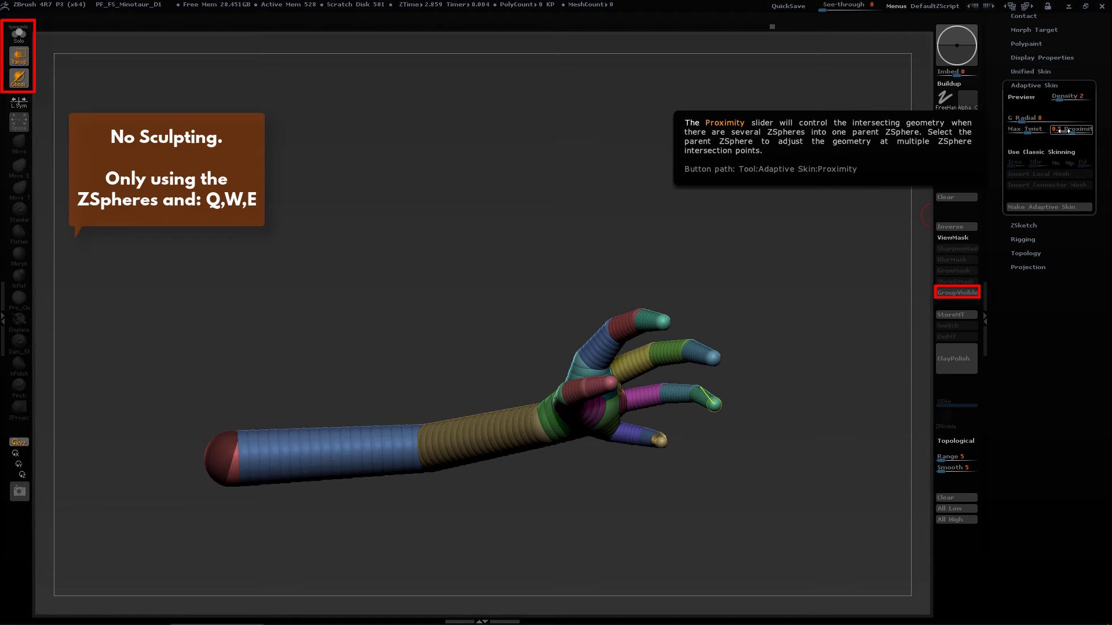
Check the Adaptive Skin preview, turn it off, and generate the Skin_ZSphere2 mesh
left_click(1022, 97)
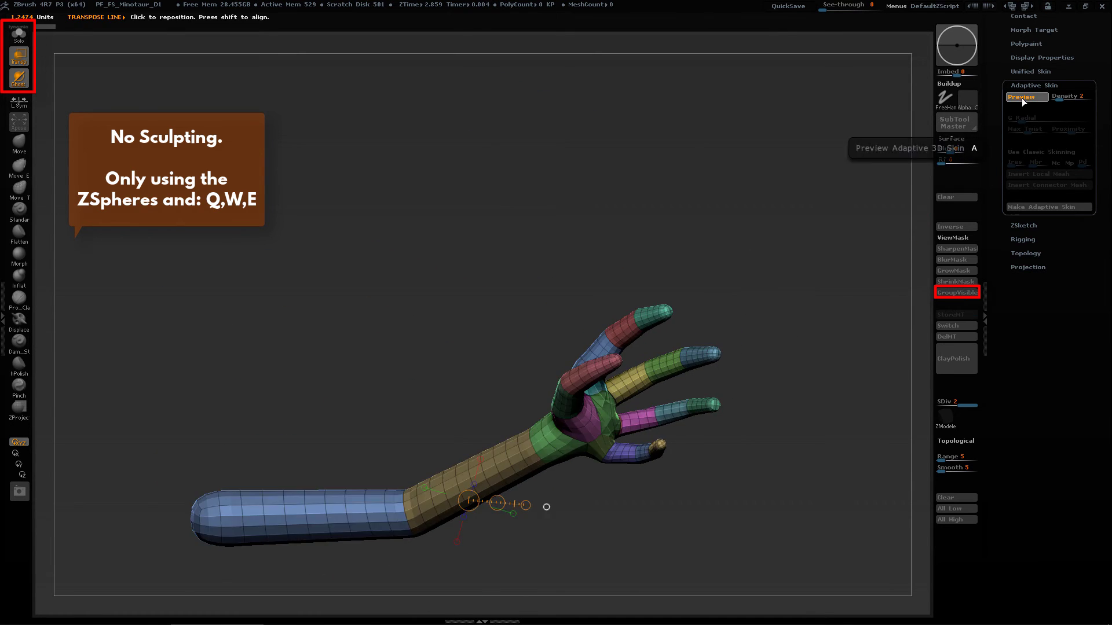
left_click_drag(822, 391, 813, 401)
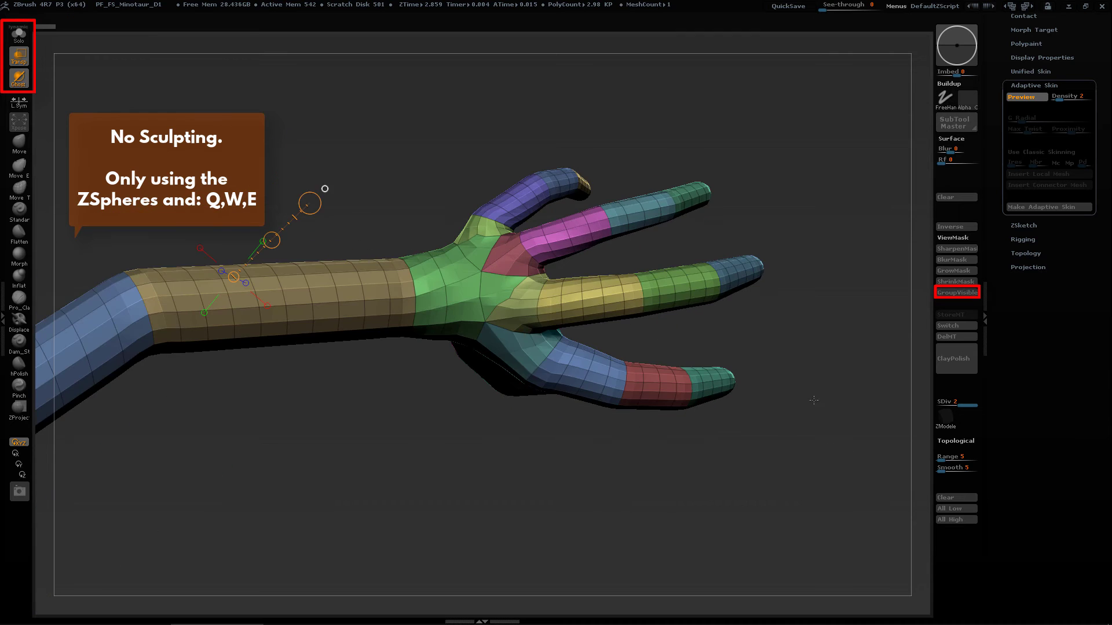
left_click(1018, 97)
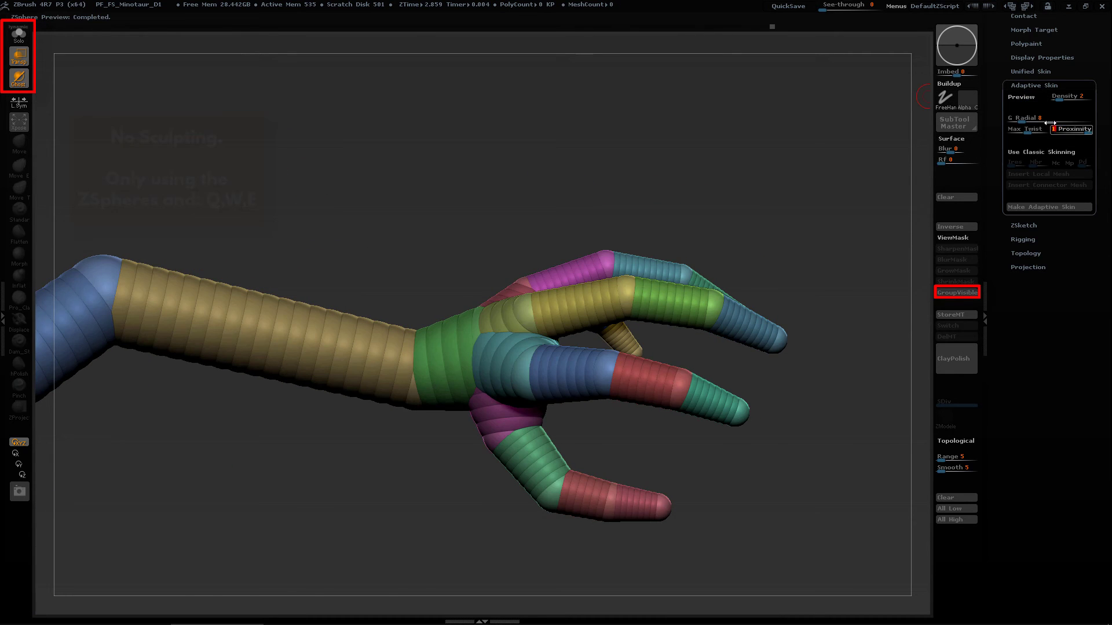
left_click_drag(599, 469, 642, 483)
Isolate the palm and merge it into one polygroup with GroupVisible
left_click_drag(533, 366, 452, 460, "ctrl+alt+shift")
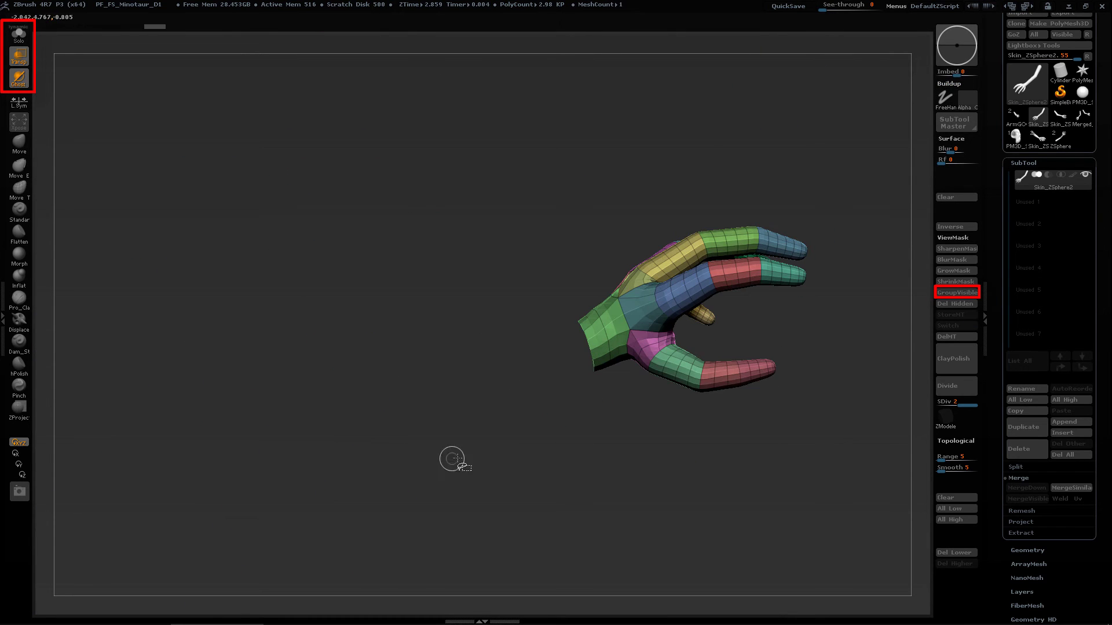
left_click(750, 253, "ctrl+shift")
left_click_drag(749, 253, 753, 397, "ctrl+alt+shift")
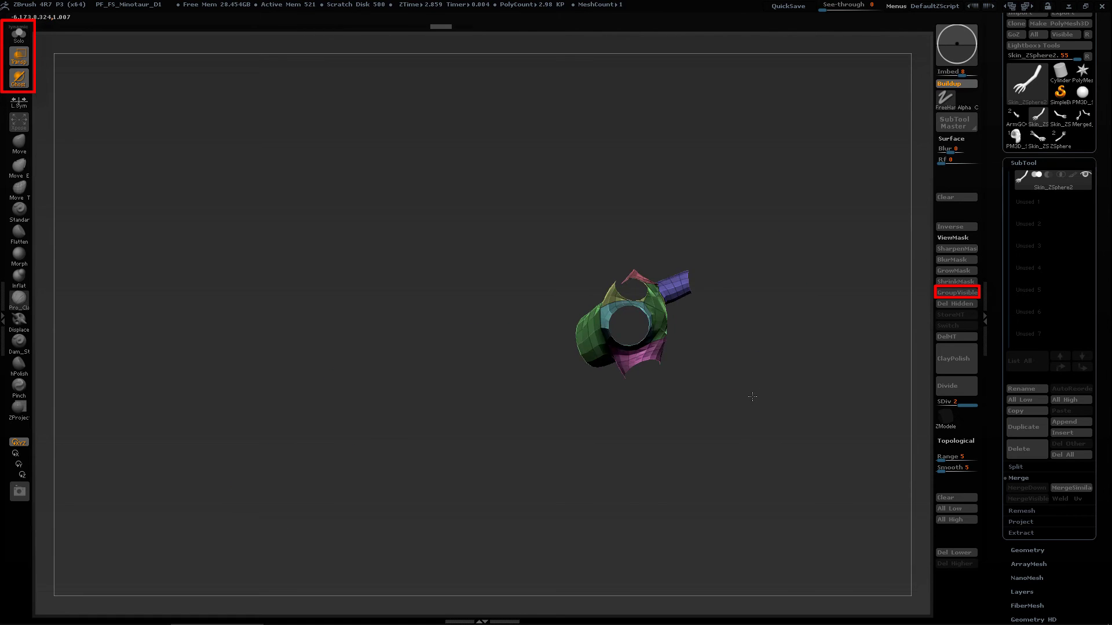
scroll(1000, 294, "down", 5)
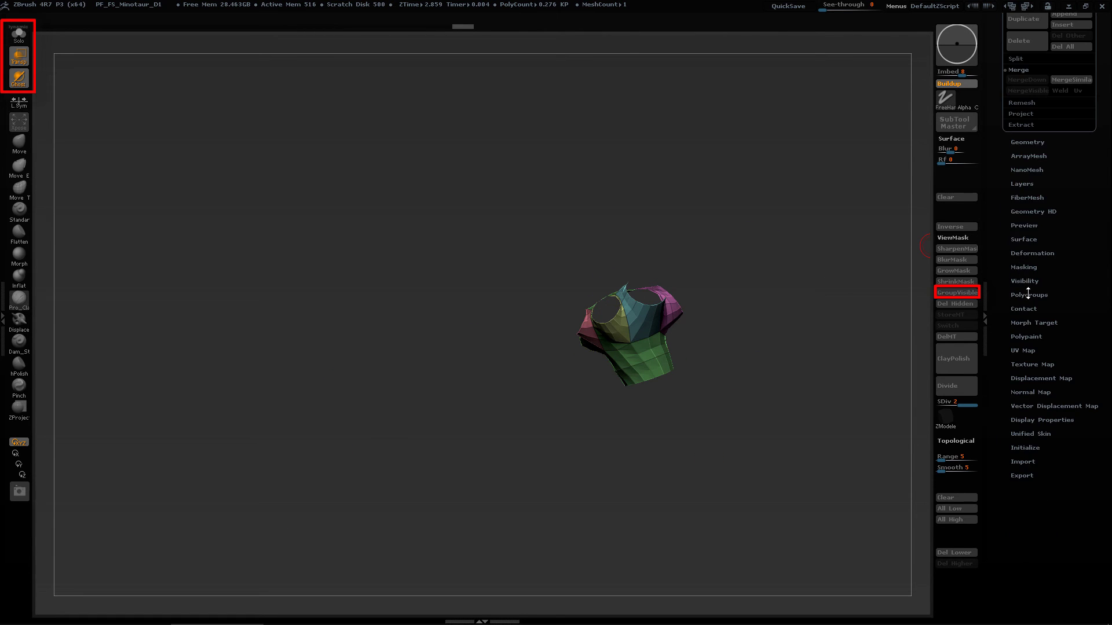
left_click(964, 290)
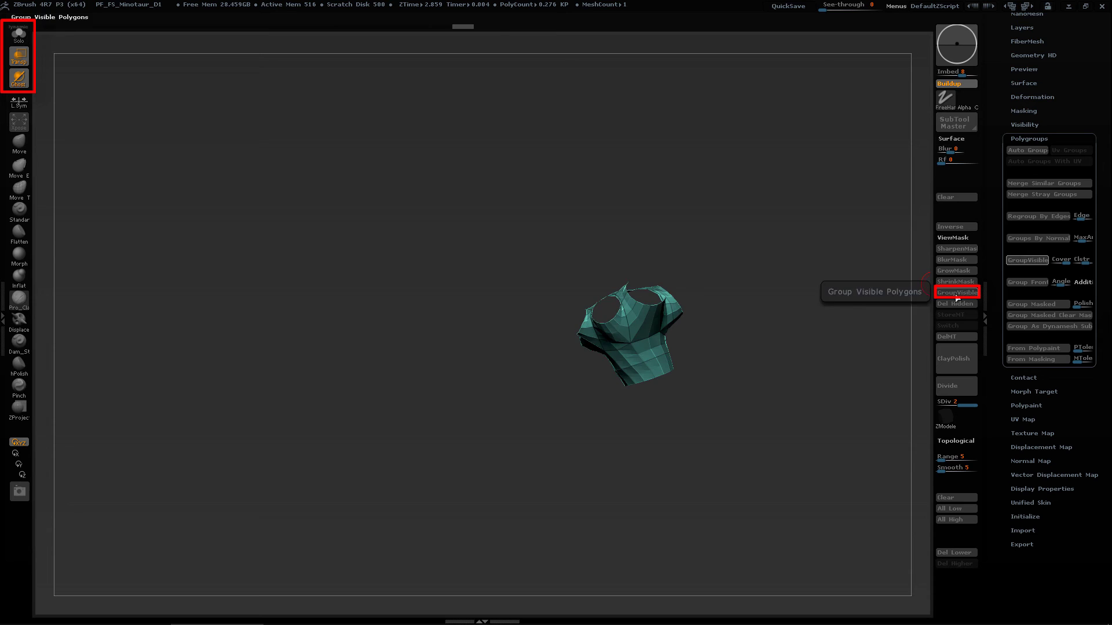
left_click(785, 472, "ctrl+shift")
Isolate the fingers, then unhide the palm and arm to check the new polygroups
left_click_drag(785, 472, 704, 334, "ctrl+alt+shift")
left_click(840, 392, "ctrl+shift")
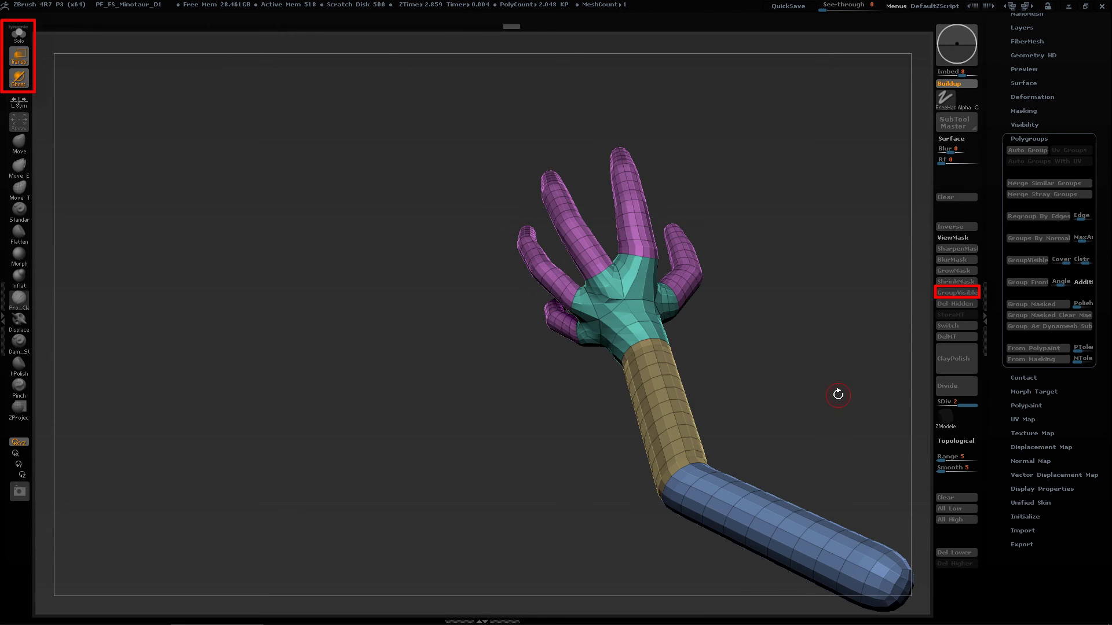
mouse_move(839, 392)
left_mouse_down()
mouse_move(610, 261)
mouse_move(921, 391)
left_mouse_up()
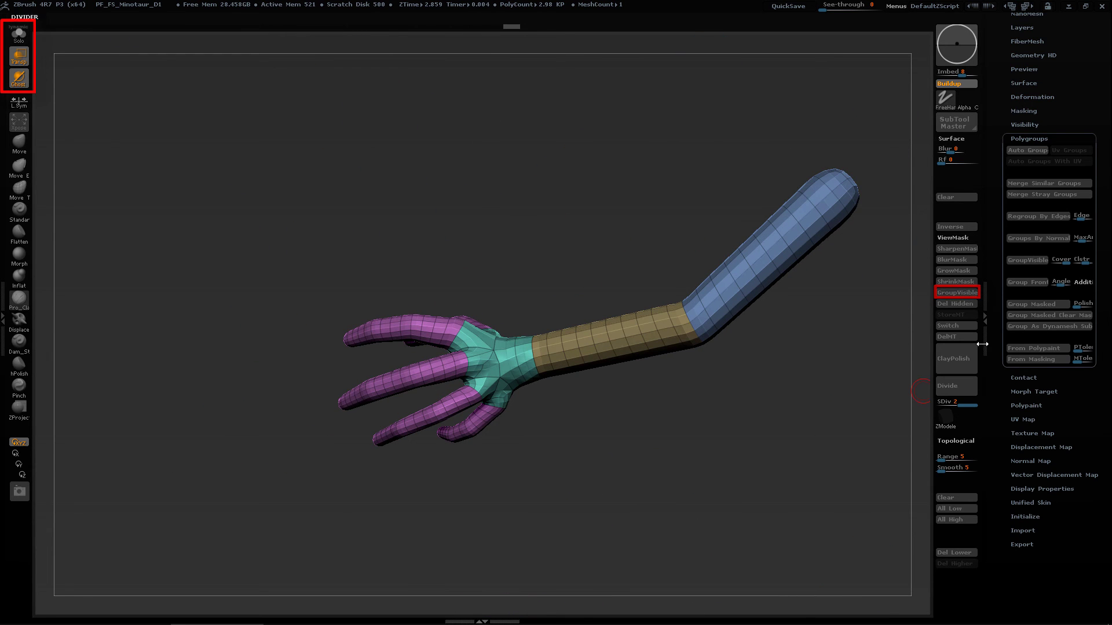
left_click_drag(997, 121, 1021, 476)
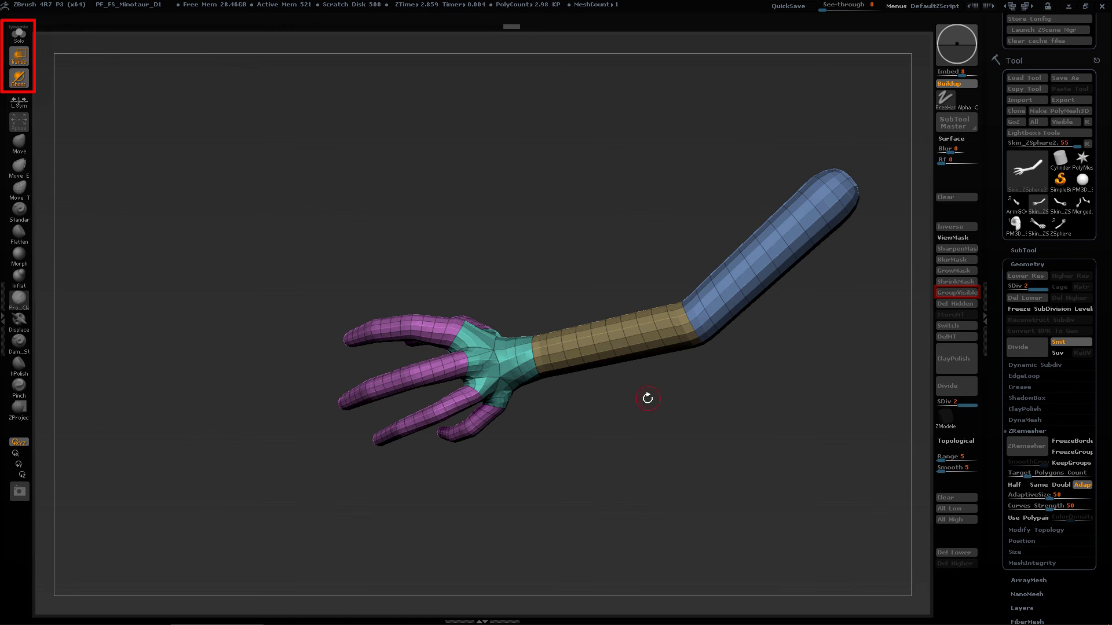